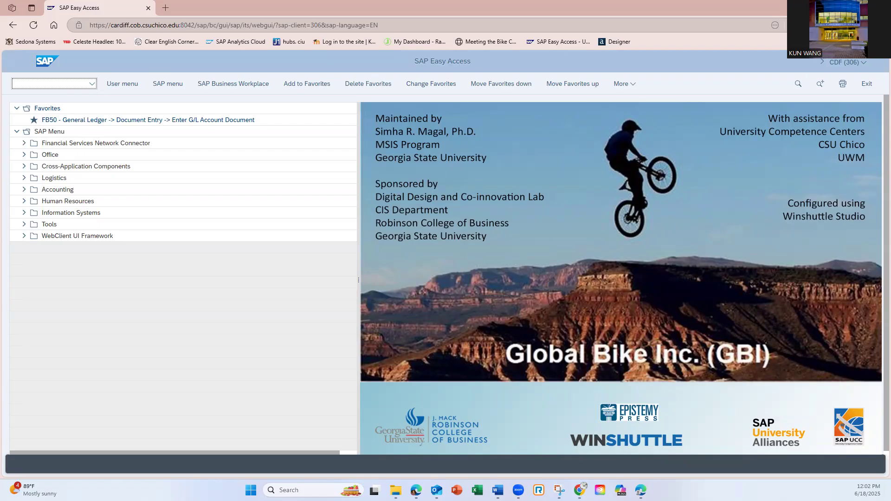
- Try to open the transaction s_alr87012289
{"action": "left_click", "coordinate": [74, 85]}
{"action": "left_click", "coordinate": [36, 79]}
{"action": "type", "text": "s"}
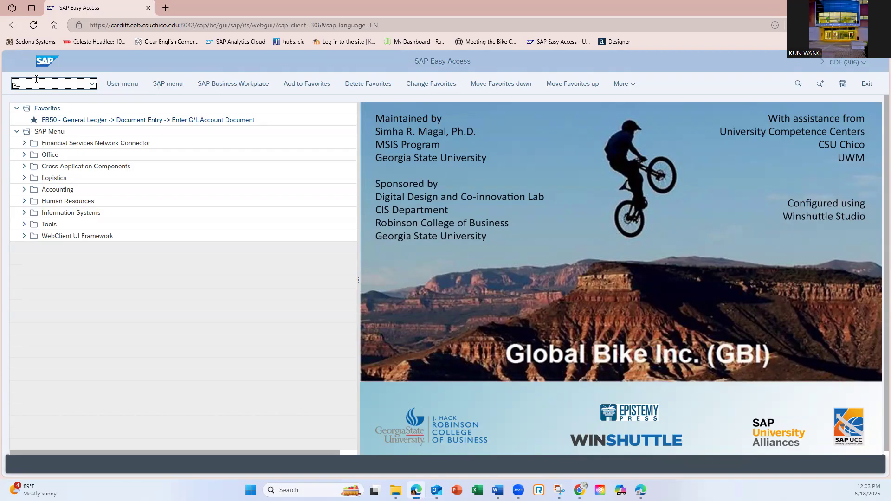
{"action": "type", "text": "_alr87012289"}
{"action": "key", "text": "Return"}
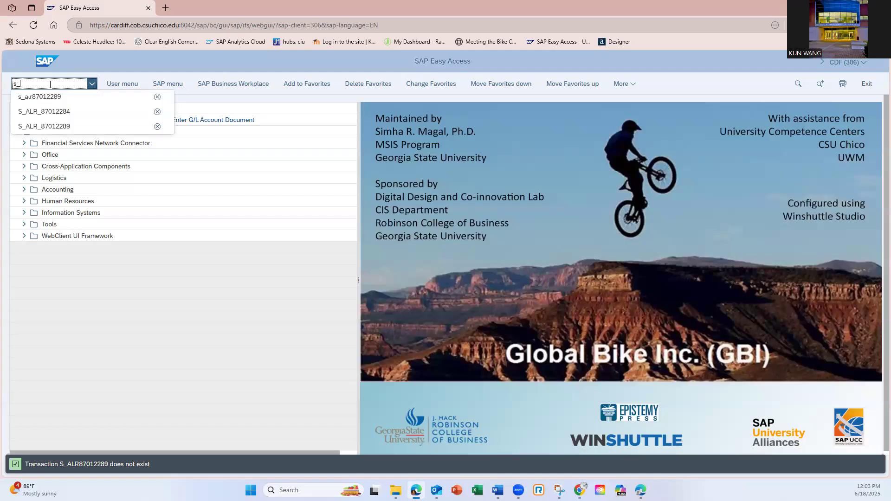
- Open transaction S_ALR_87012289 for the Compact Document Journal and set its company code to US02
{"action": "left_click", "coordinate": [66, 126]}
{"action": "key", "text": "Return"}
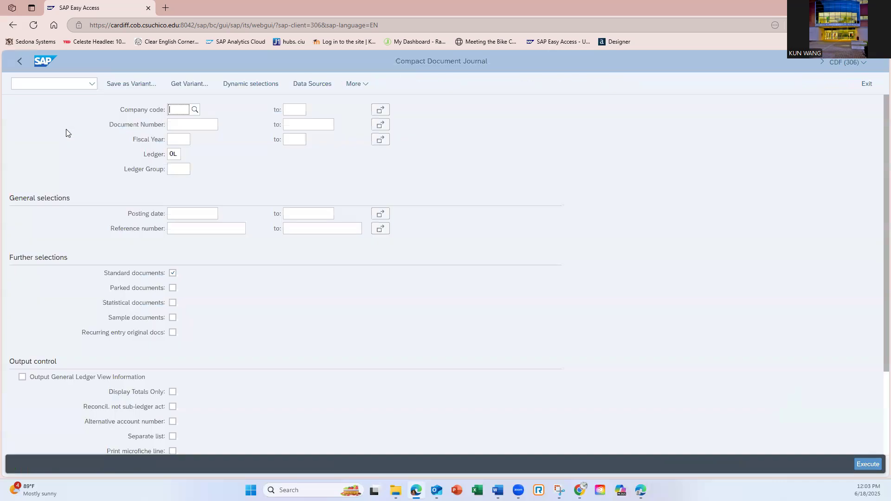
{"action": "left_click", "coordinate": [188, 122]}
{"action": "type", "text": "us"}
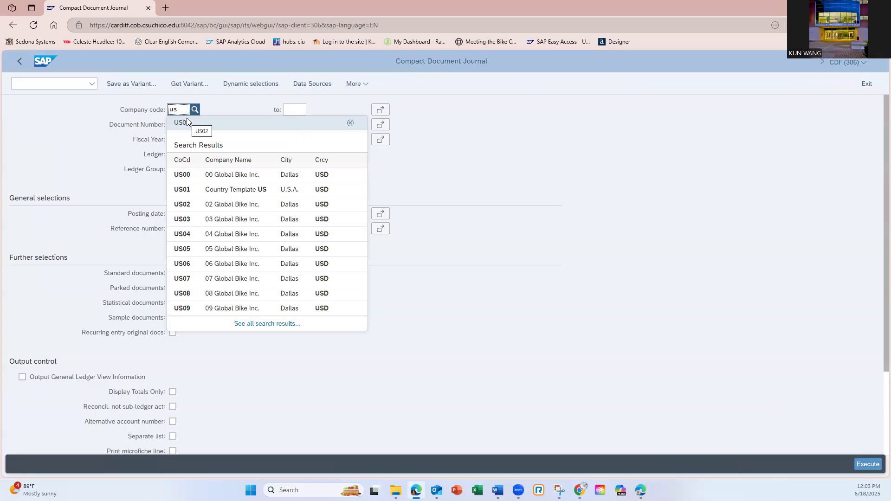
{"action": "type", "text": "02"}
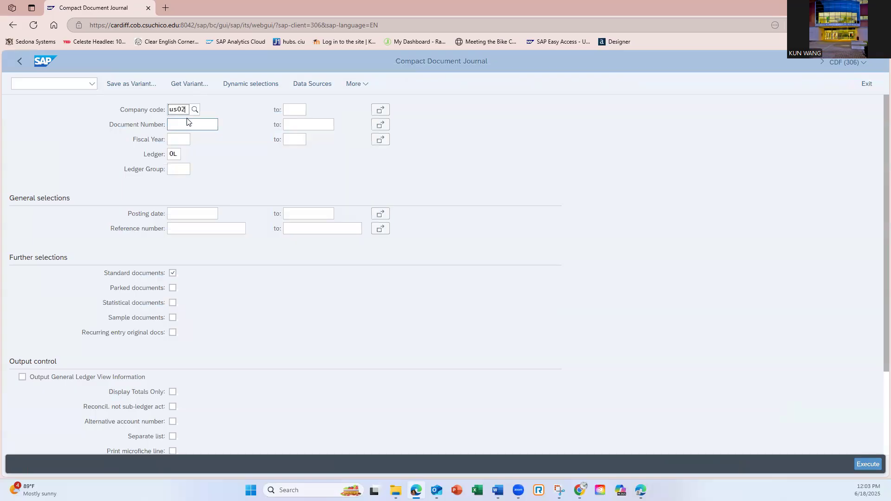
{"action": "left_click", "coordinate": [210, 174]}
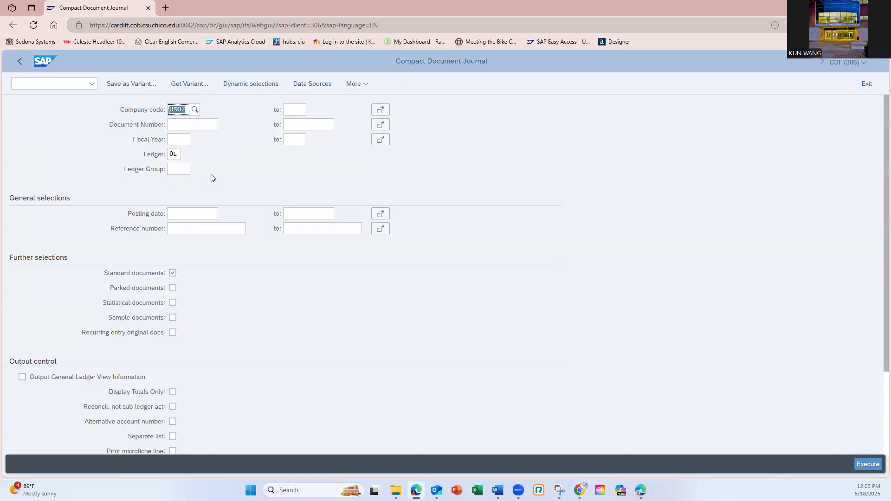
- Set the fiscal year to 2025 and execute the Compact Document Journal report
{"action": "left_click", "coordinate": [183, 142]}
{"action": "type", "text": "200"}
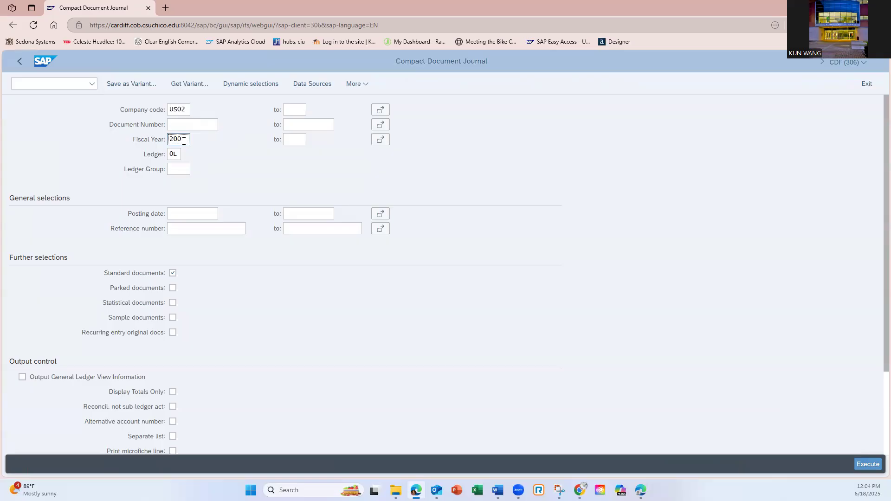
{"action": "key", "text": "BackSpace"}
{"action": "type", "text": "25"}
{"action": "left_click", "coordinate": [295, 140]}
{"action": "left_click", "coordinate": [869, 465]}
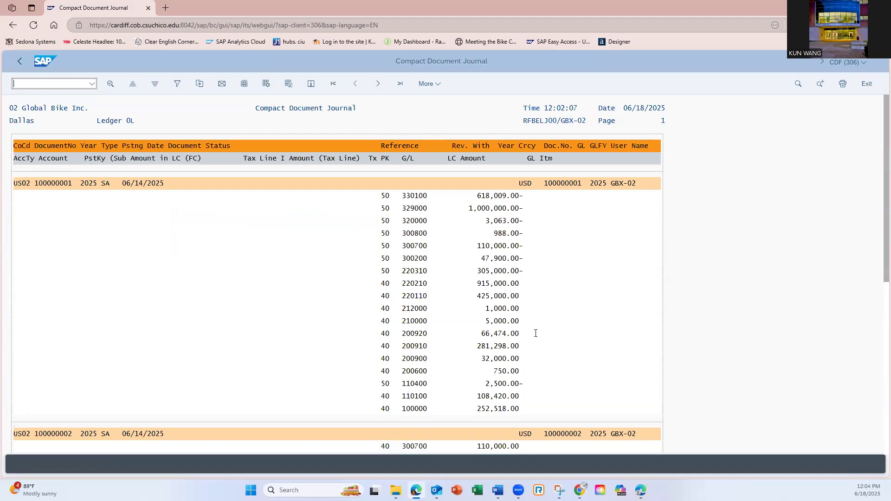
- Review the posted documents' debit and credit line items and the period totals at the end of the journal
{"action": "scroll", "coordinate": [488, 332], "scroll_direction": "down", "scroll_amount": 1}
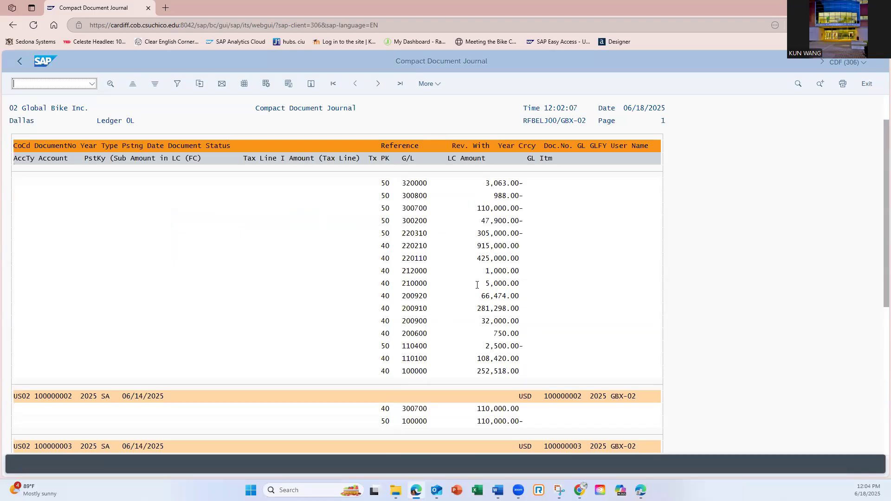
{"action": "scroll", "coordinate": [477, 285], "scroll_direction": "up", "scroll_amount": 1}
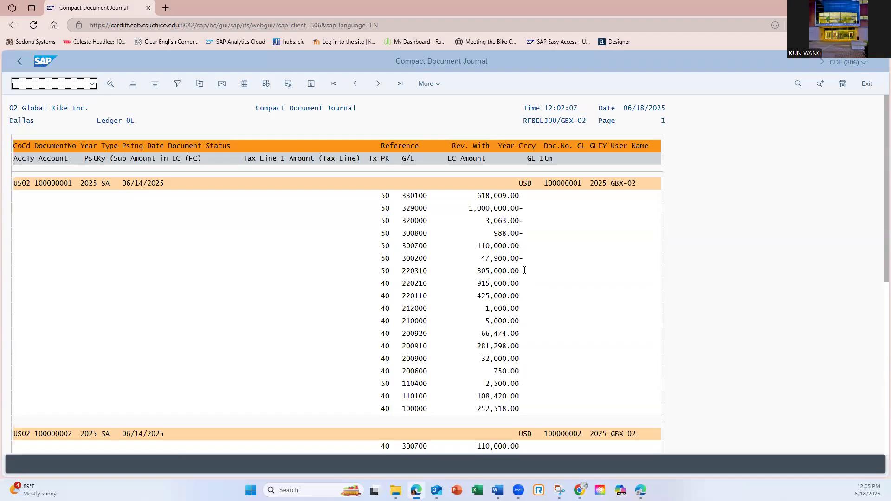
{"action": "scroll", "coordinate": [547, 334], "scroll_direction": "down", "scroll_amount": 3}
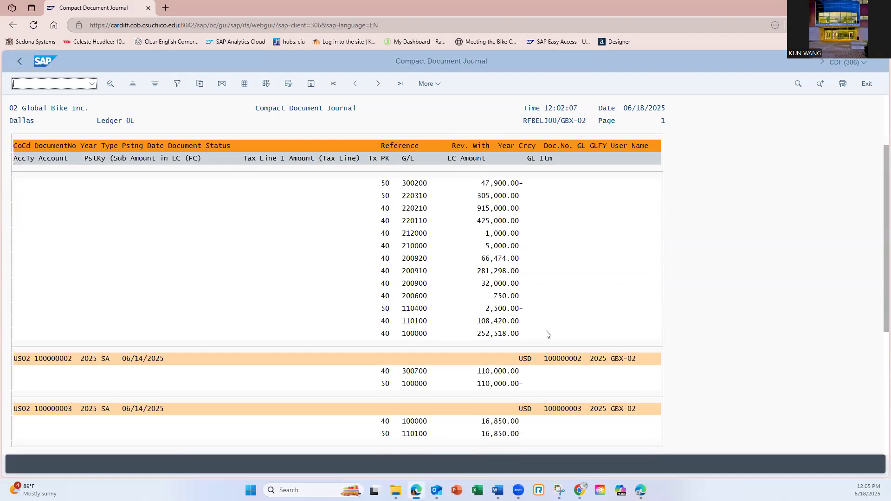
{"action": "scroll", "coordinate": [545, 333], "scroll_direction": "down", "scroll_amount": 1}
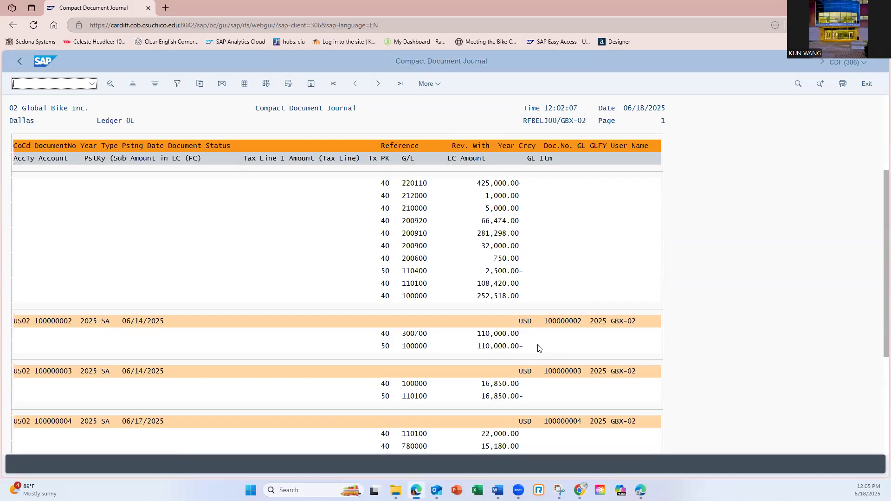
{"action": "scroll", "coordinate": [538, 344], "scroll_direction": "down", "scroll_amount": 1}
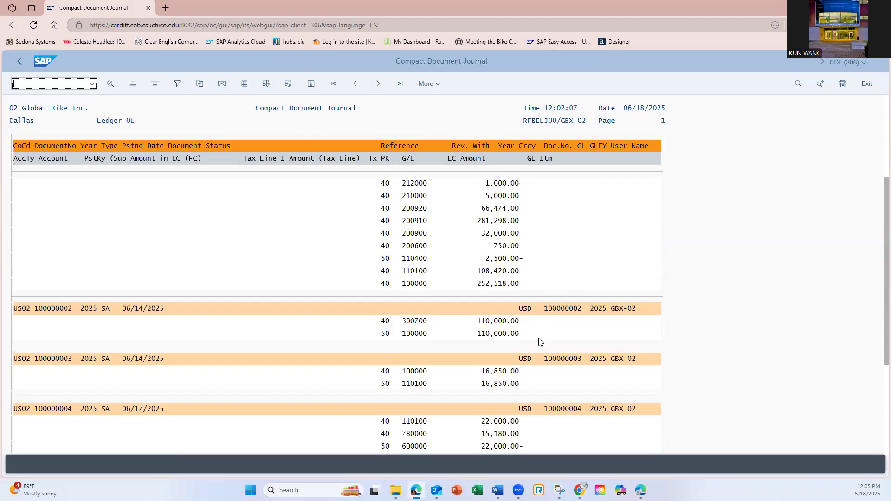
{"action": "scroll", "coordinate": [534, 335], "scroll_direction": "down", "scroll_amount": 1}
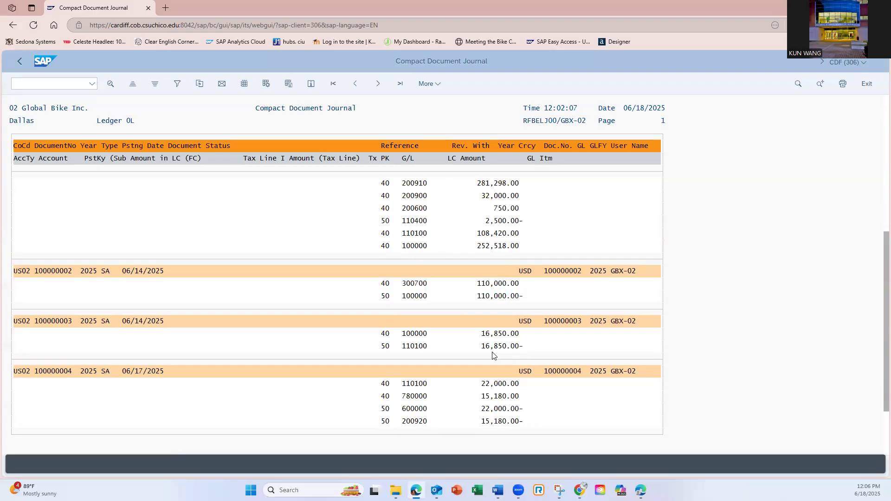
{"action": "scroll", "coordinate": [493, 356], "scroll_direction": "down", "scroll_amount": 2}
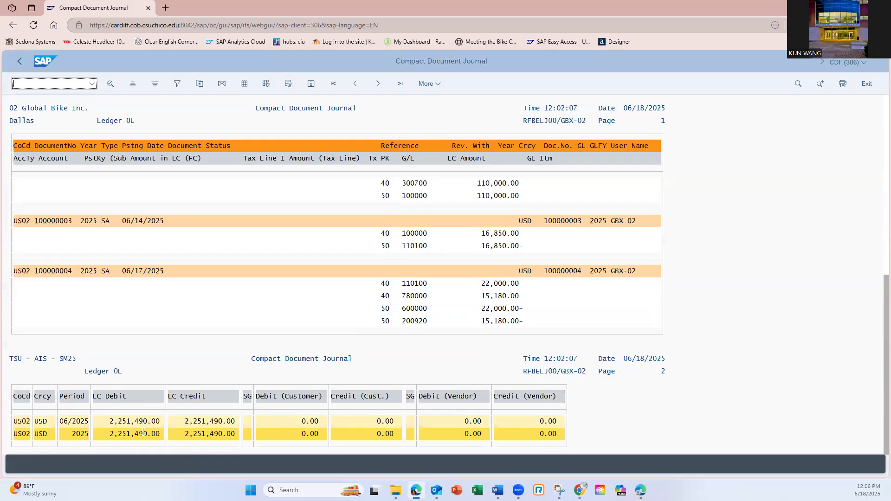
- Exit the journal to SAP Easy Access and open the Financial Statements transaction S_ALR_87012284
{"action": "left_click", "coordinate": [867, 85]}
{"action": "left_click", "coordinate": [867, 84]}
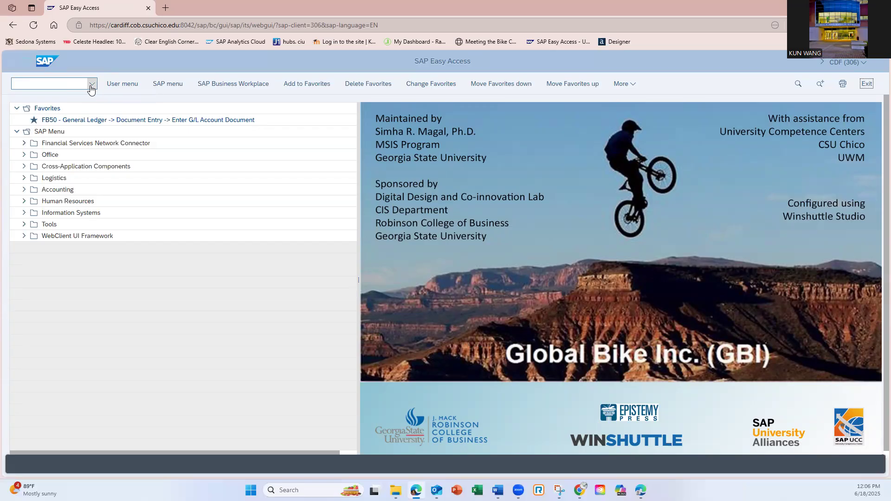
{"action": "left_click", "coordinate": [72, 84]}
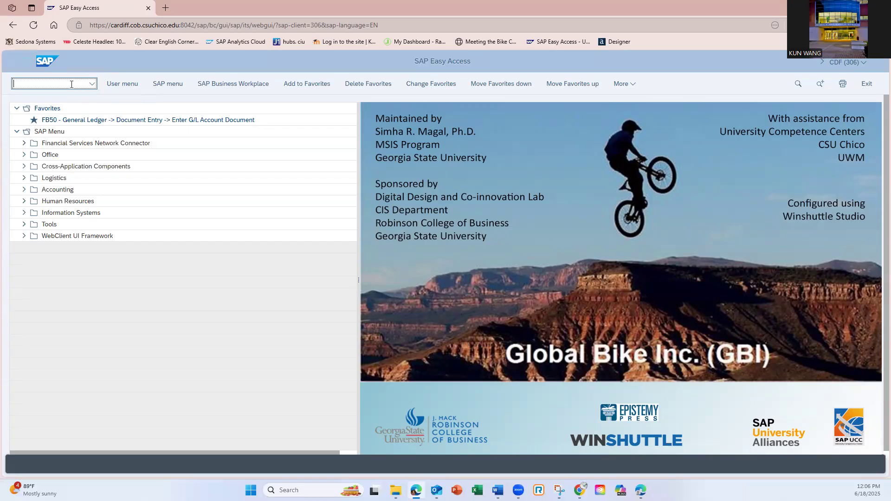
{"action": "type", "text": "s"}
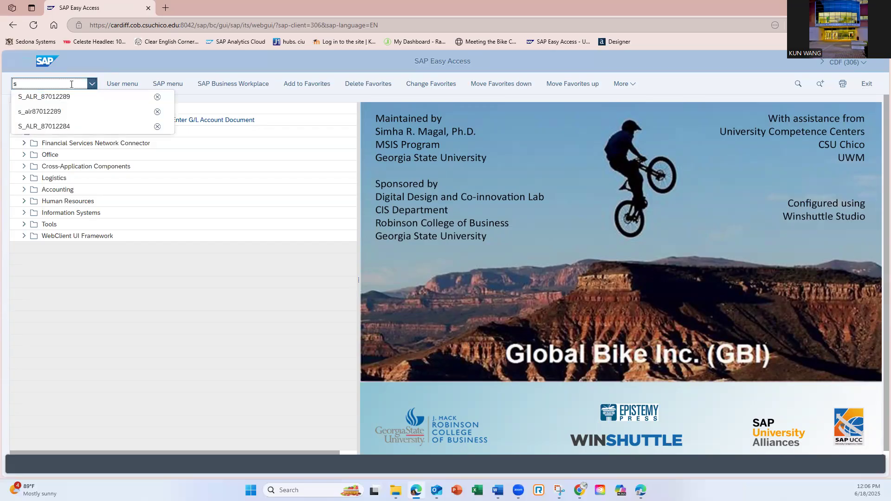
{"action": "left_click", "coordinate": [60, 127]}
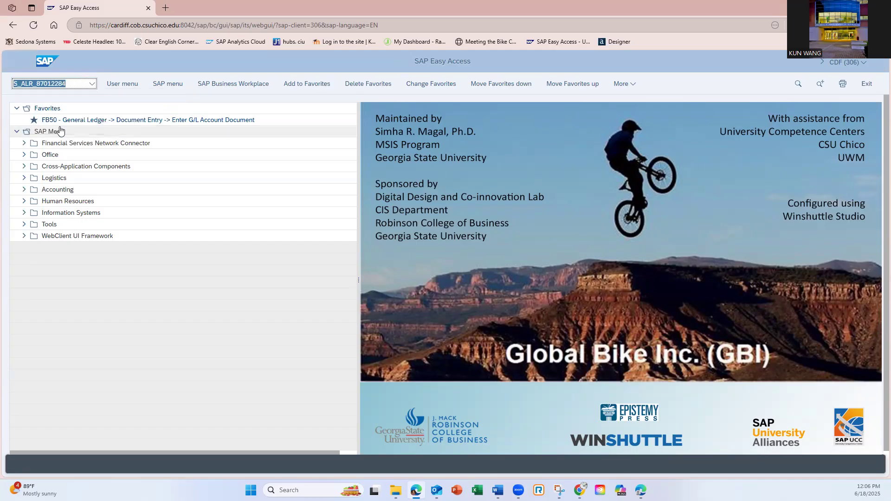
{"action": "key", "text": "Return"}
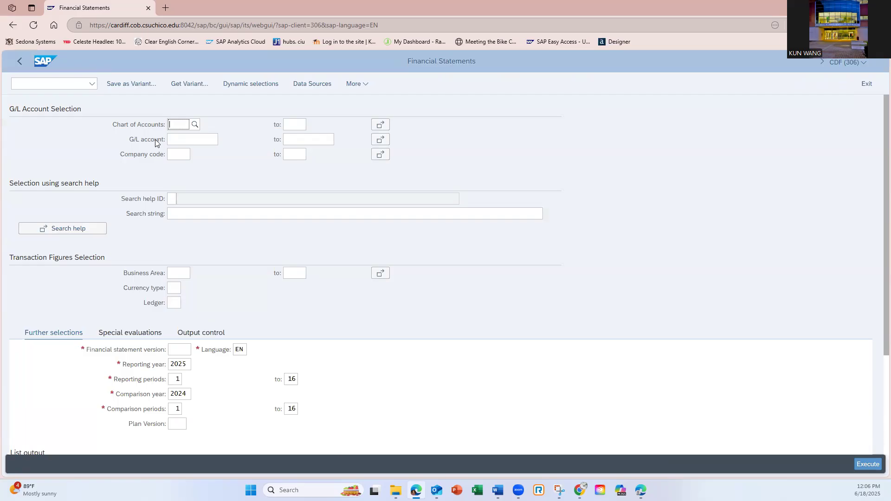
- Set the G/L account selection to chart of accounts GL02 and company code US02
{"action": "type", "text": "gl"}
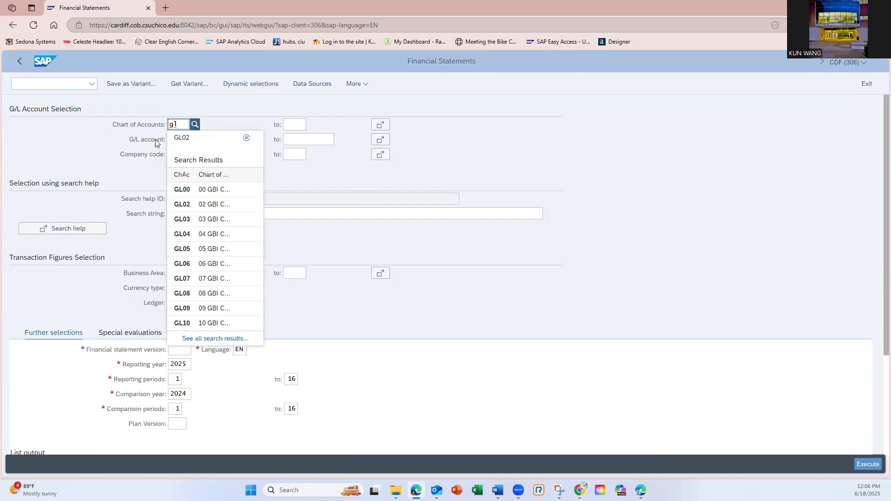
{"action": "type", "text": "02"}
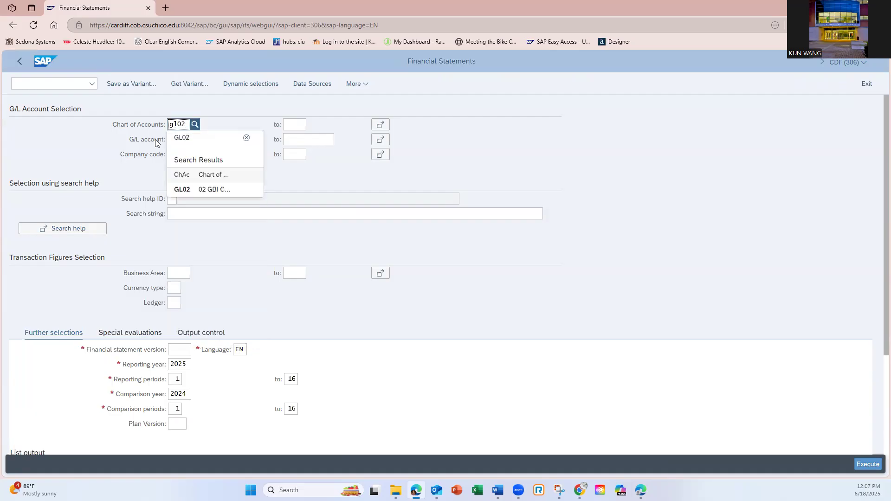
{"action": "left_click", "coordinate": [184, 188]}
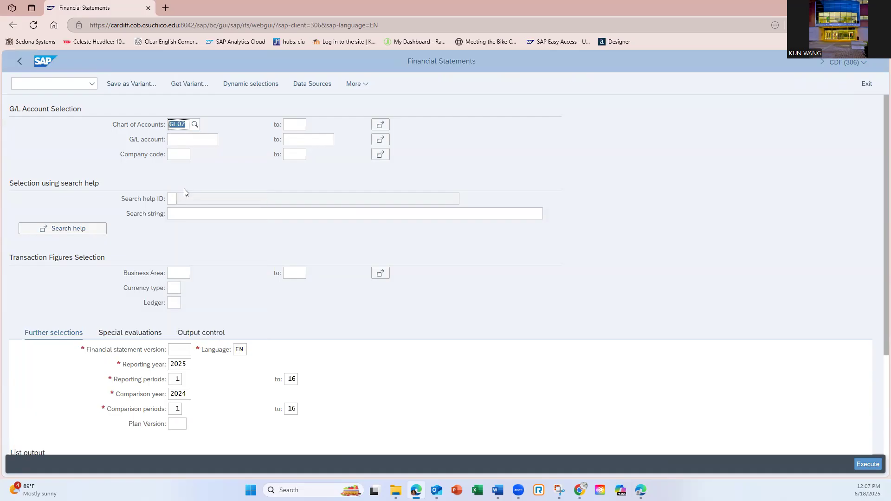
{"action": "left_click", "coordinate": [174, 156]}
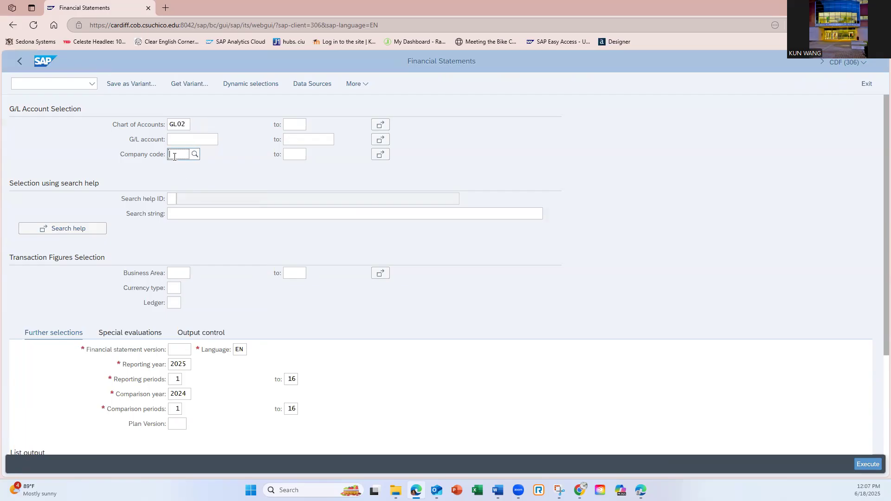
{"action": "type", "text": "us02"}
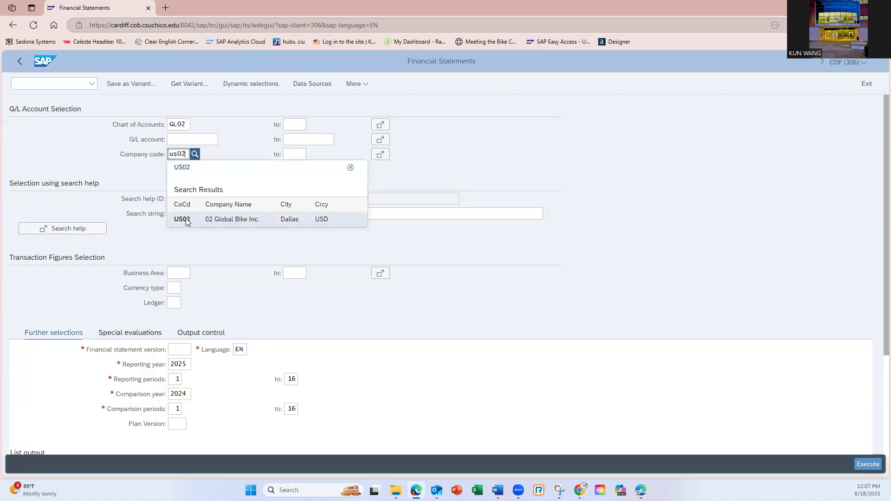
{"action": "left_click", "coordinate": [186, 221]}
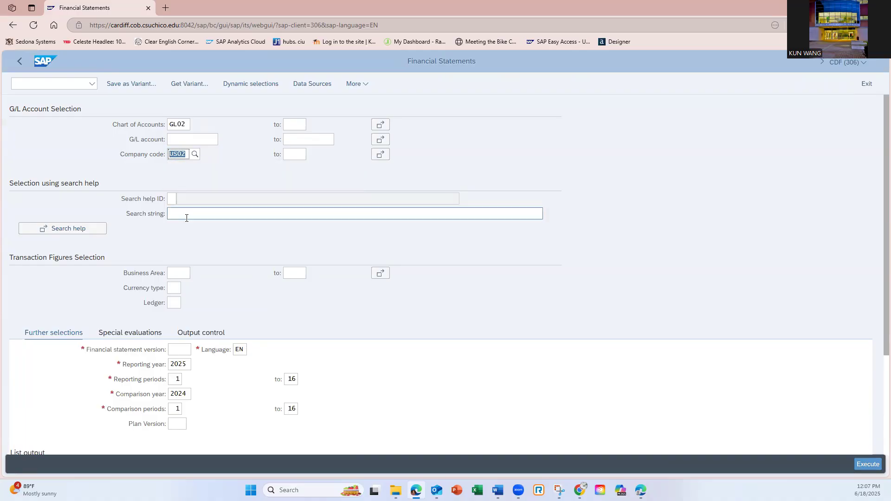
- Set the financial statement version to BAUS, Financial Statement (USA), picking it from the list of versions
{"action": "scroll", "coordinate": [381, 371], "scroll_direction": "down", "scroll_amount": 2}
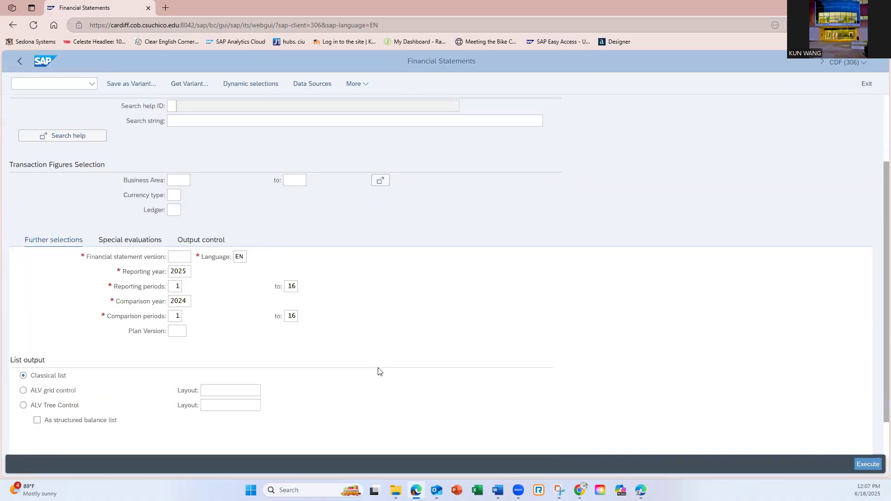
{"action": "left_click", "coordinate": [175, 258]}
{"action": "type", "text": "basu"}
{"action": "type", "text": "us"}
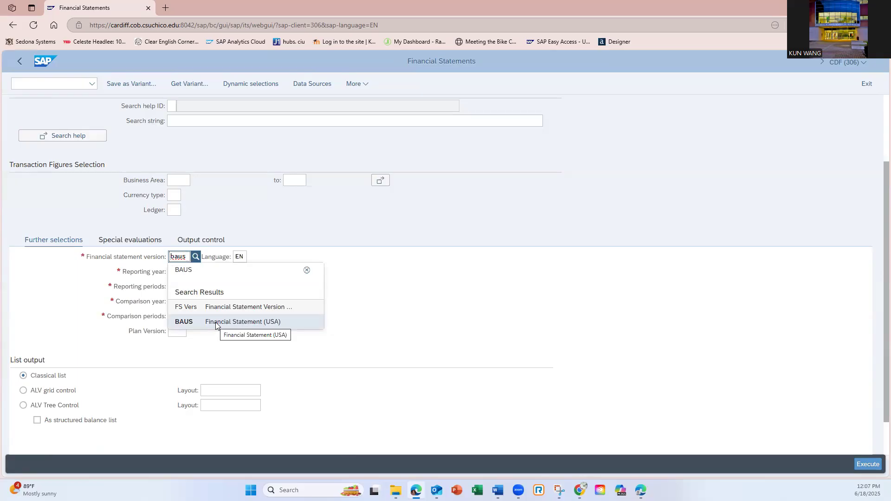
{"action": "left_click", "coordinate": [195, 257]}
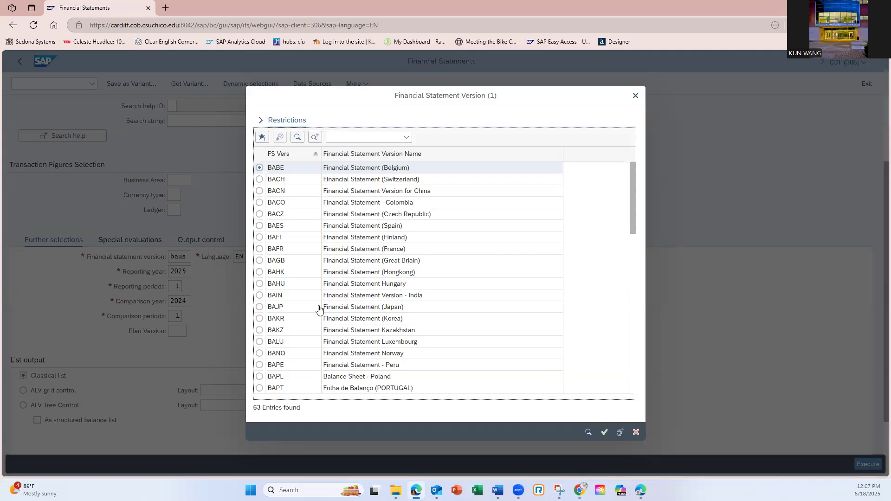
{"action": "scroll", "coordinate": [319, 309], "scroll_direction": "down", "scroll_amount": 4}
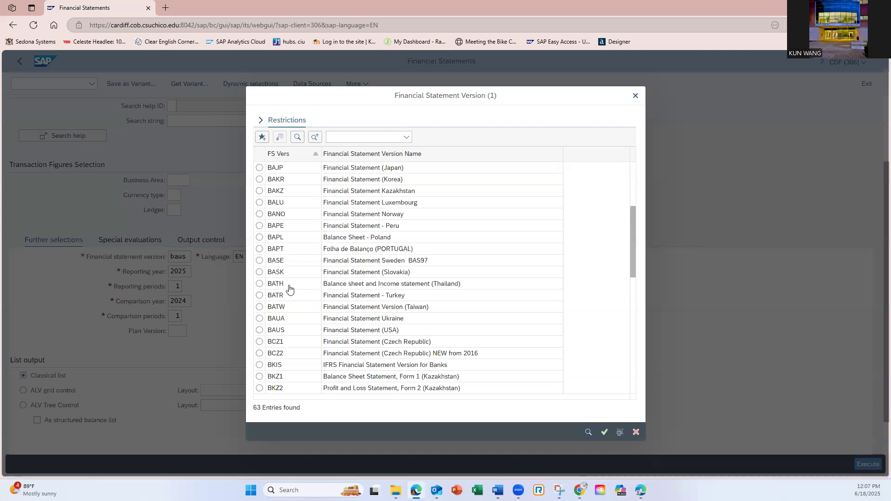
{"action": "left_click", "coordinate": [259, 330]}
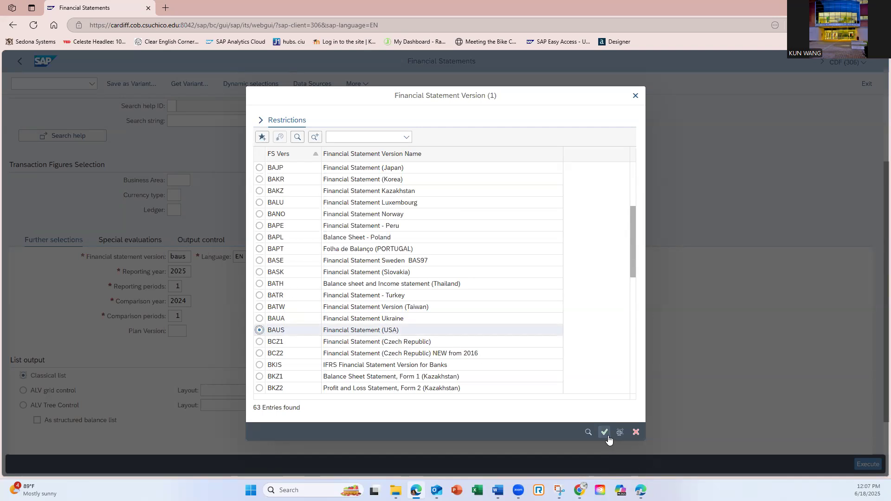
{"action": "left_click", "coordinate": [605, 433]}
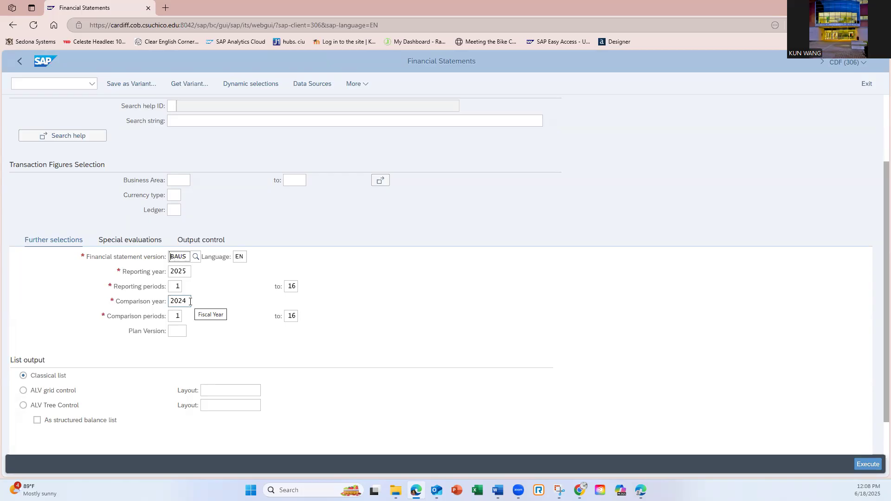
- Execute the Financial Statements report with the classical list output and review the account balances
{"action": "scroll", "coordinate": [189, 302], "scroll_direction": "down", "scroll_amount": 1}
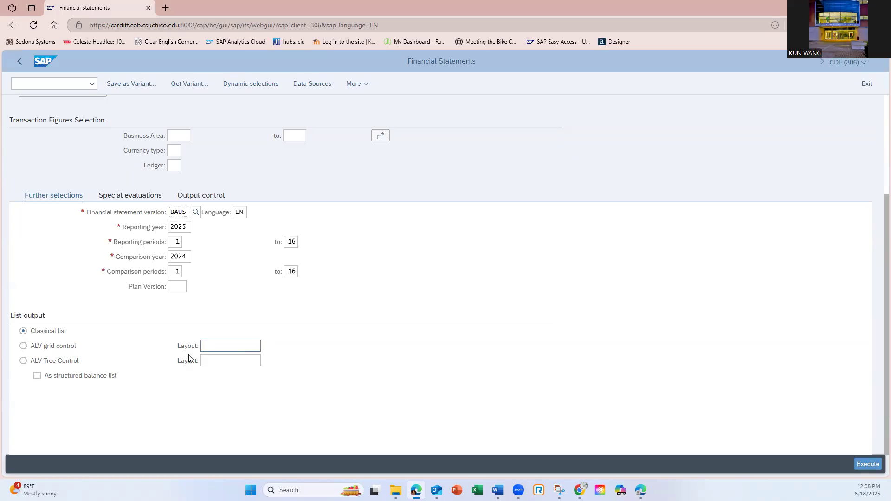
{"action": "left_click", "coordinate": [873, 470]}
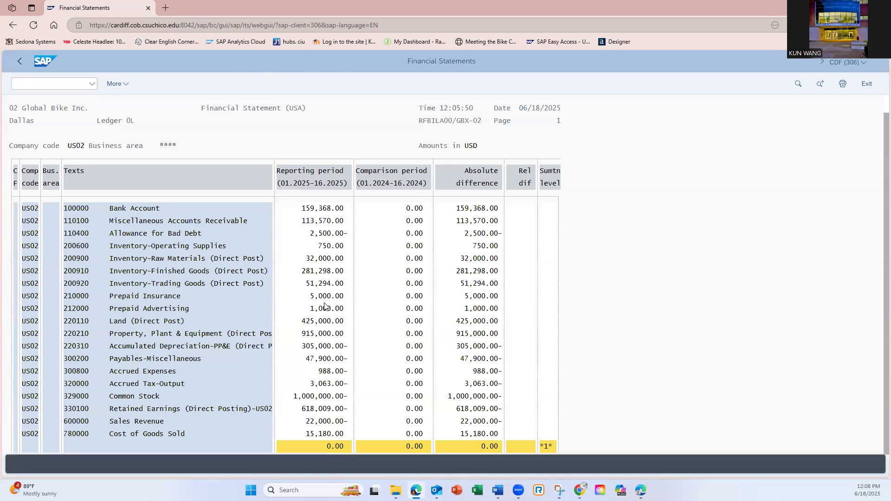
{"action": "scroll", "coordinate": [324, 307], "scroll_direction": "down", "scroll_amount": 1}
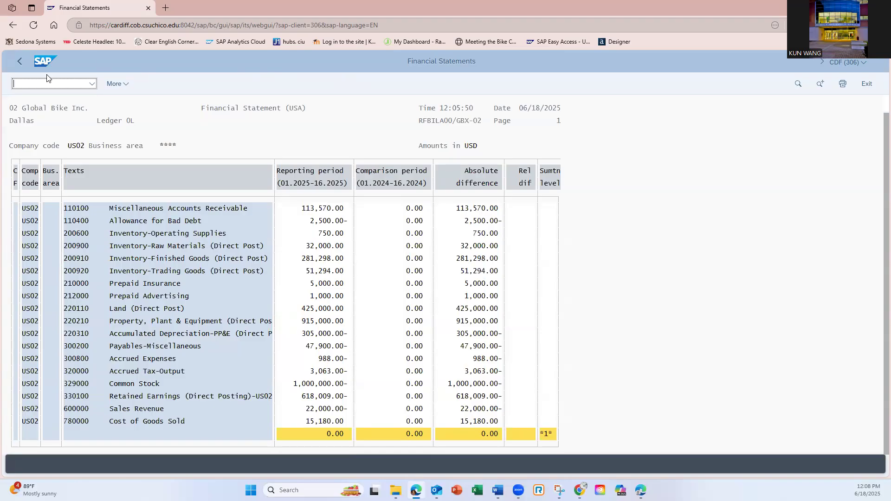
- Return to the Financial Statements selection and rerun the report with the ALV Tree Control list output
{"action": "left_click", "coordinate": [19, 65]}
{"action": "scroll", "coordinate": [207, 351], "scroll_direction": "down", "scroll_amount": 3}
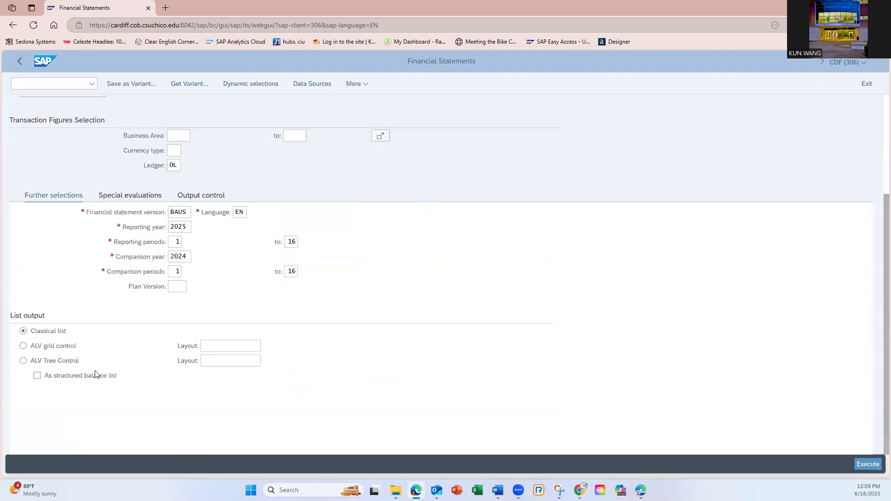
{"action": "left_click", "coordinate": [23, 362]}
{"action": "left_click", "coordinate": [875, 467]}
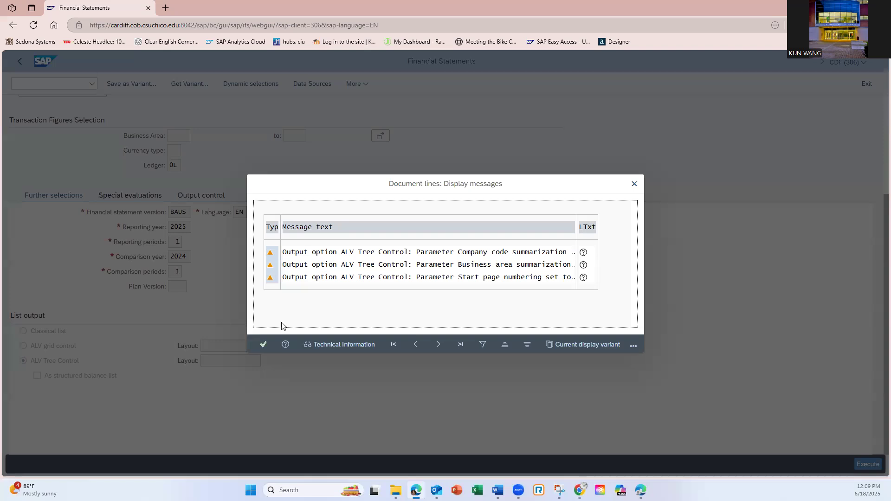
{"action": "left_click", "coordinate": [262, 345]}
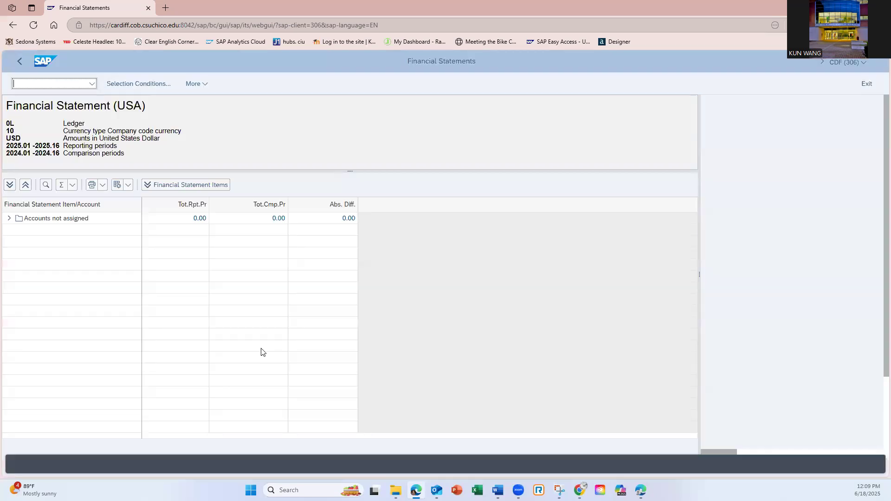
- Expand the Accounts not assigned node and review the account balances down to Cost of Goods Sold
{"action": "left_click", "coordinate": [8, 219]}
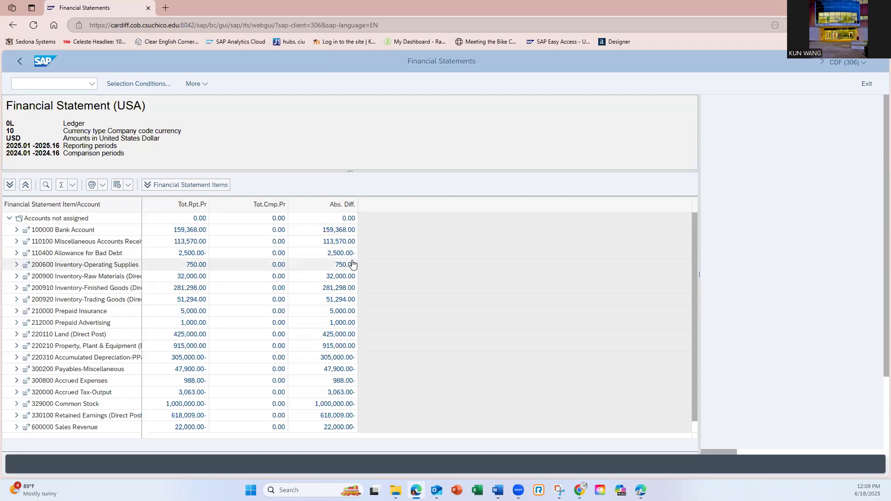
{"action": "scroll", "coordinate": [301, 346], "scroll_direction": "down", "scroll_amount": 1}
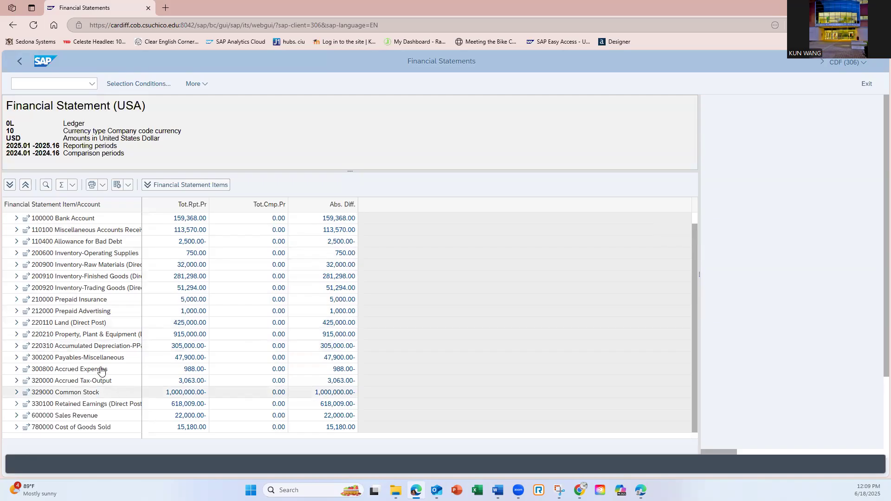
{"action": "scroll", "coordinate": [102, 335], "scroll_direction": "up", "scroll_amount": 1}
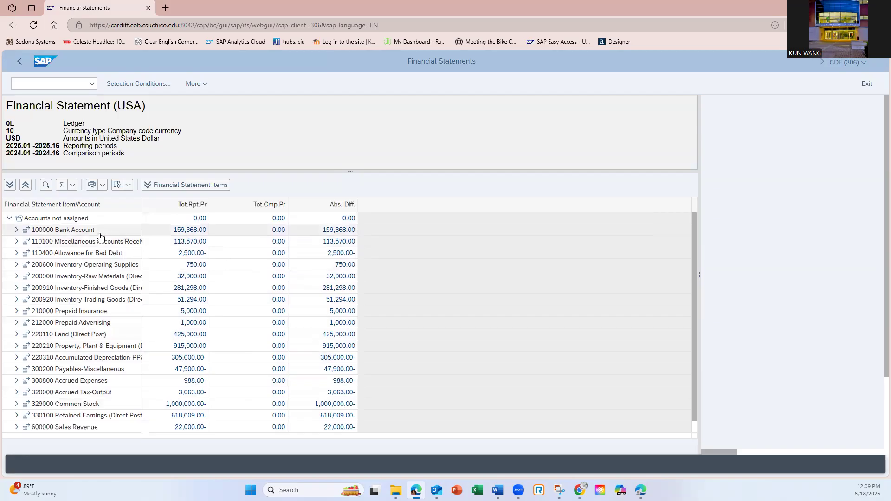
{"action": "scroll", "coordinate": [102, 315], "scroll_direction": "down", "scroll_amount": 1}
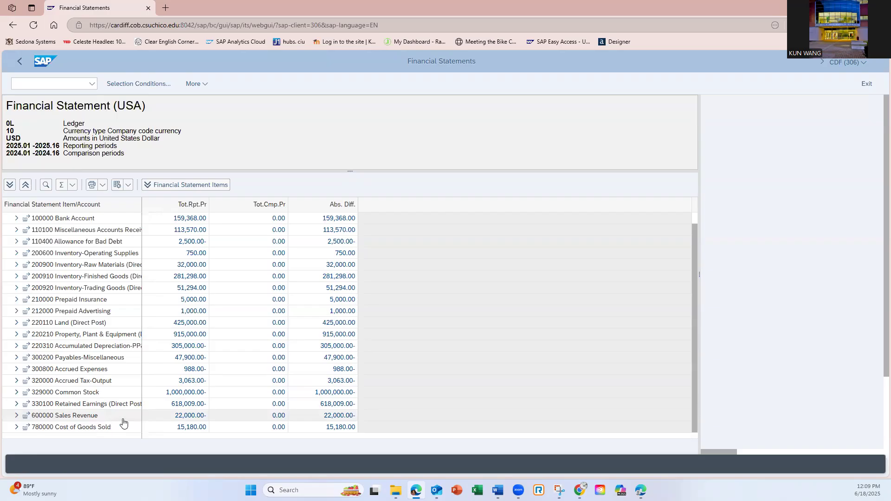
- Exit the Financial Statements report to SAP Easy Access and open the Balance Carryforward transaction FAGLGVTR
{"action": "left_click", "coordinate": [17, 64]}
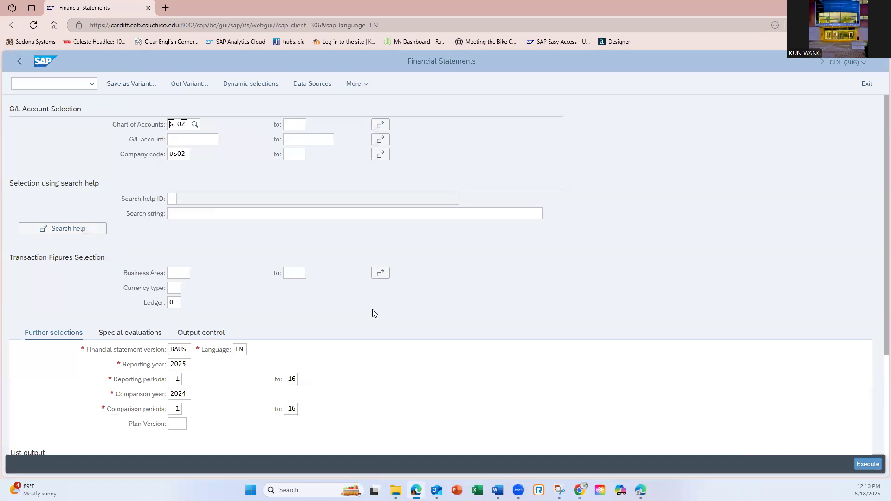
{"action": "left_click", "coordinate": [867, 84]}
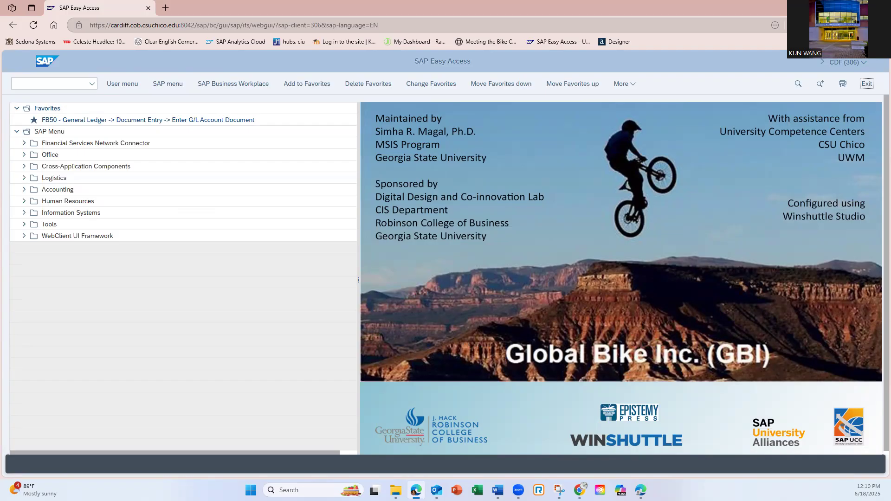
{"action": "left_click", "coordinate": [79, 85]}
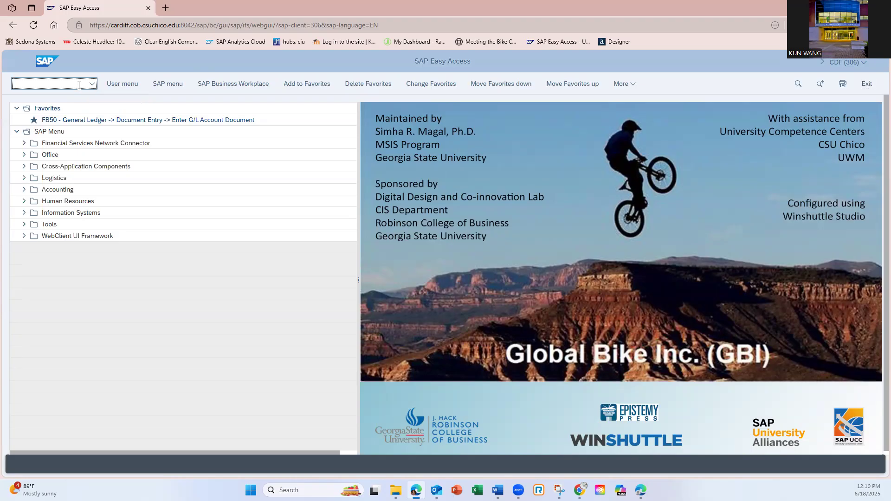
{"action": "type", "text": "fa"}
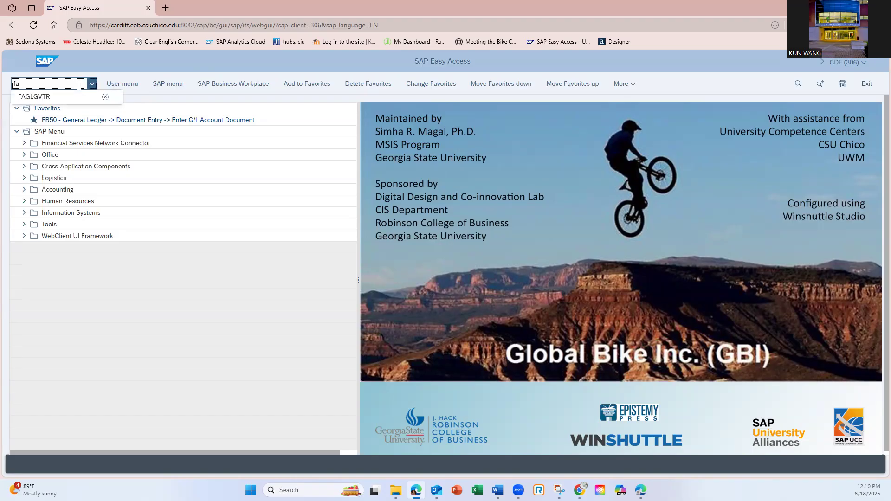
{"action": "left_click", "coordinate": [48, 96]}
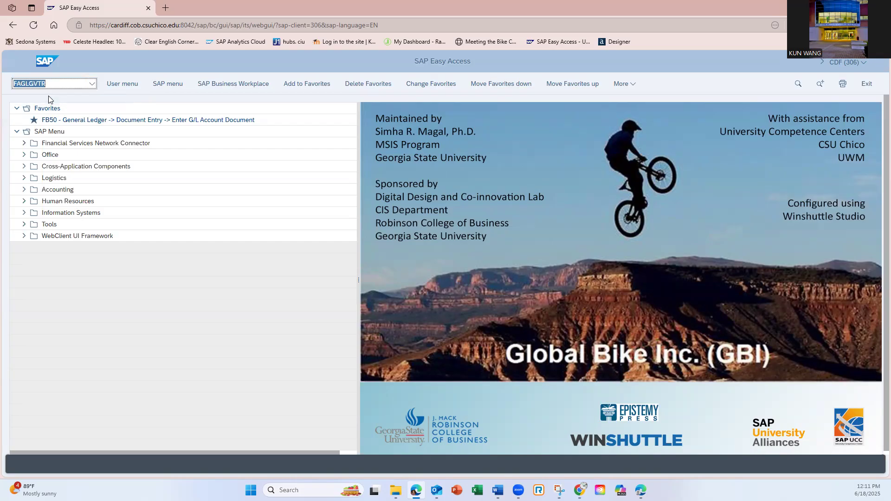
{"action": "key", "text": "Return"}
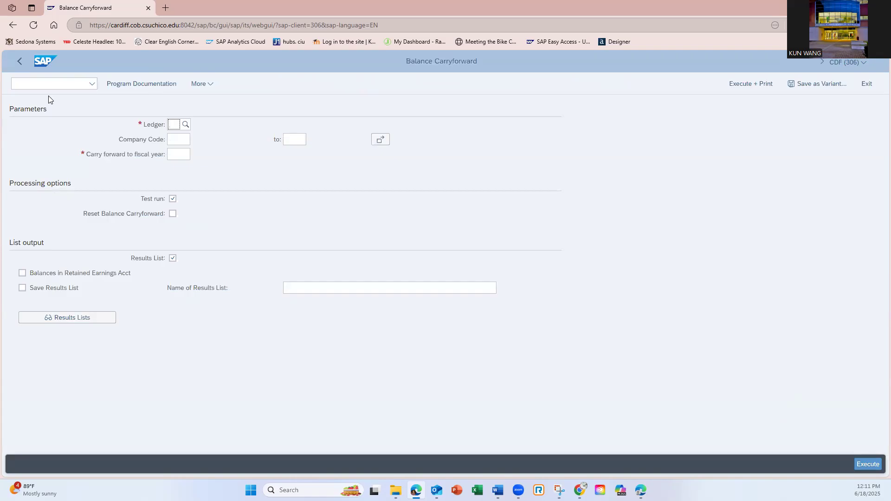
- Execute the balance carryforward as a test run for ledger 0L, company code US02 and fiscal year 2026
{"action": "type", "text": "0"}
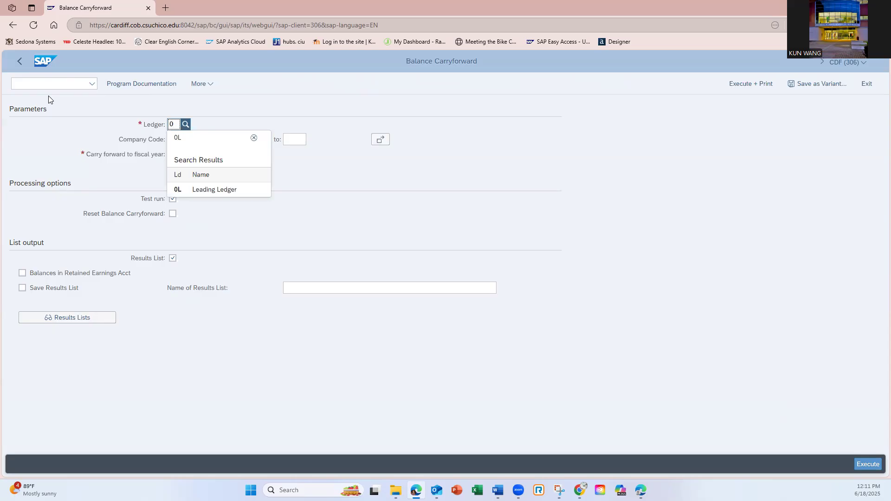
{"action": "left_click", "coordinate": [192, 191]}
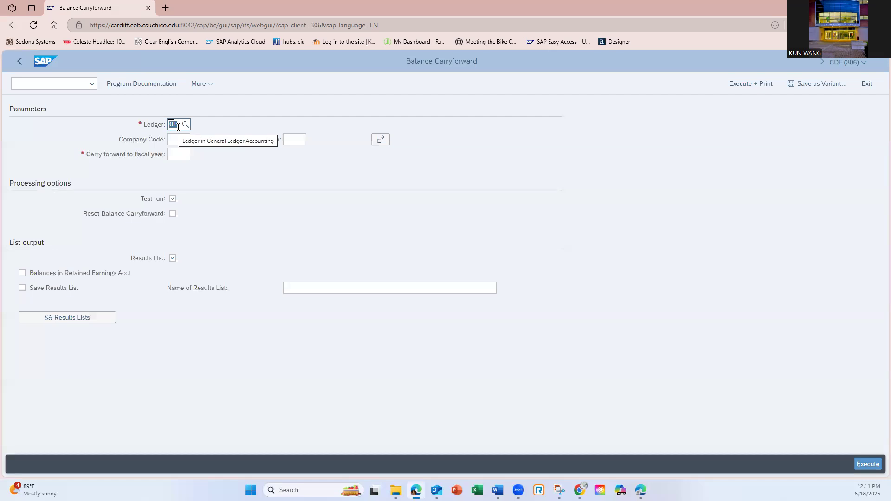
{"action": "left_click", "coordinate": [182, 138]}
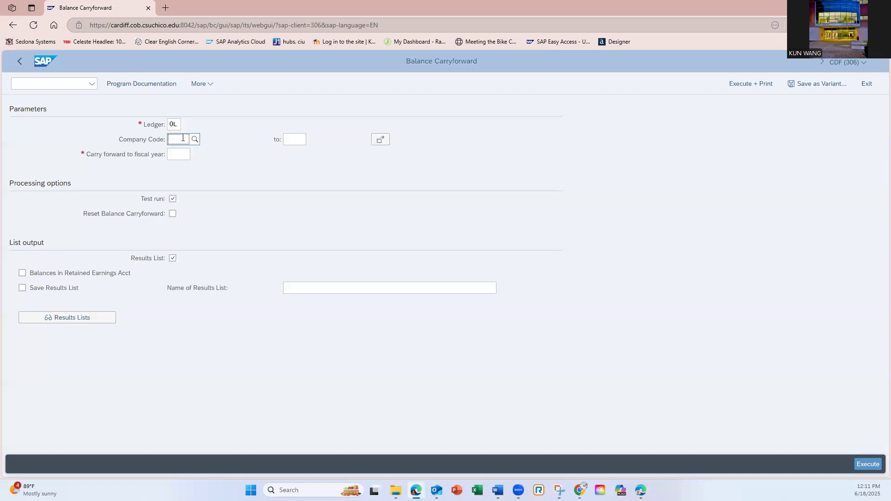
{"action": "type", "text": "US02"}
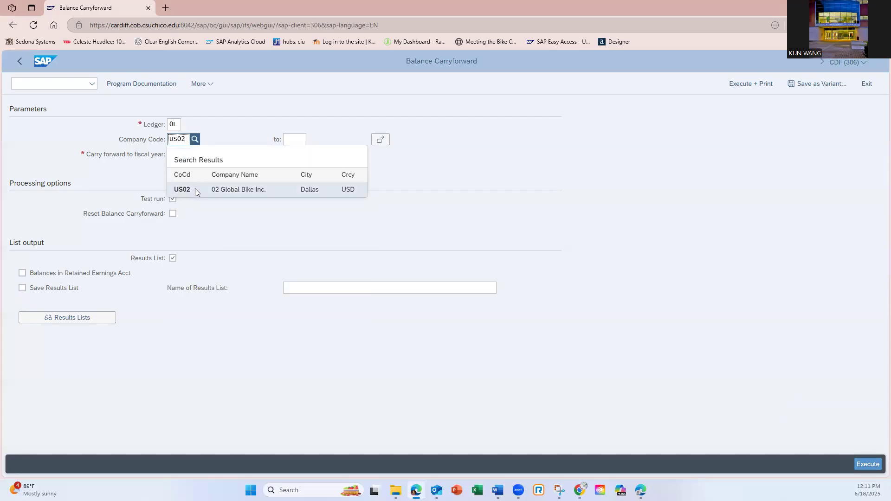
{"action": "left_click", "coordinate": [195, 190]}
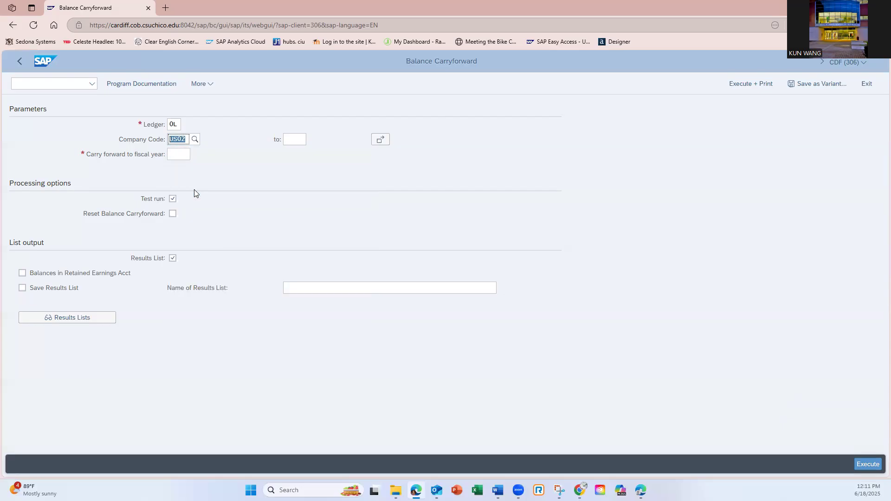
{"action": "left_click", "coordinate": [178, 156]}
{"action": "type", "text": "2026"}
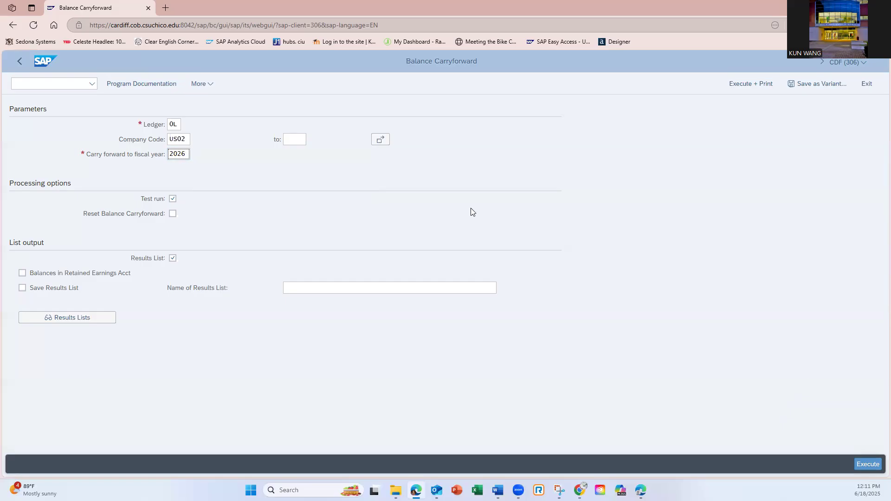
{"action": "left_click", "coordinate": [859, 469]}
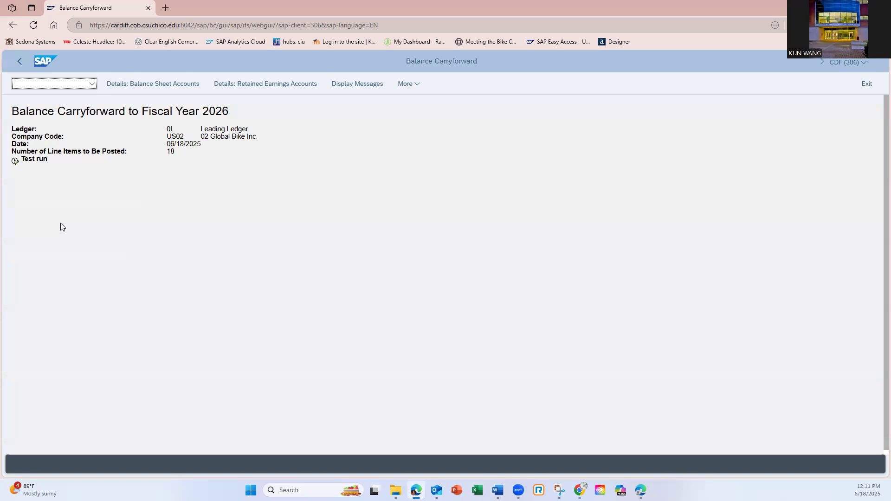
- Review the carryforward details for the balance sheet accounts and the retained earnings accounts, returning to the results overview
{"action": "left_click", "coordinate": [15, 161]}
{"action": "left_click", "coordinate": [188, 86]}
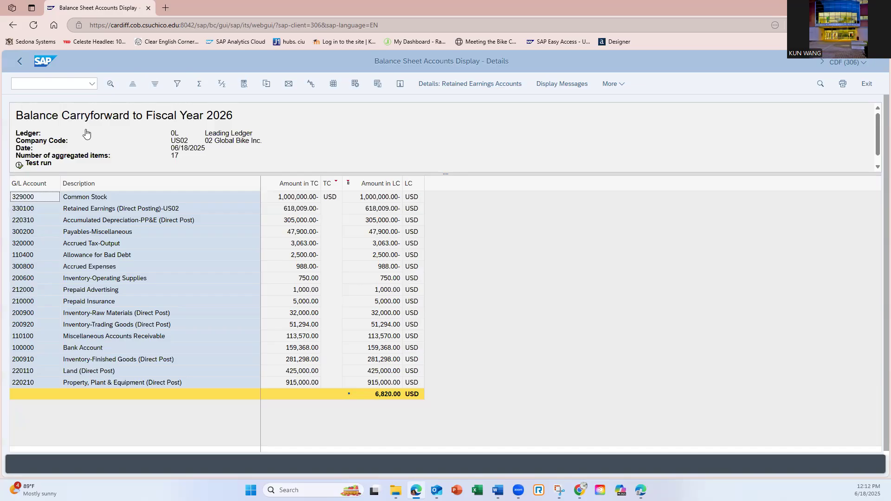
{"action": "left_click", "coordinate": [20, 61]}
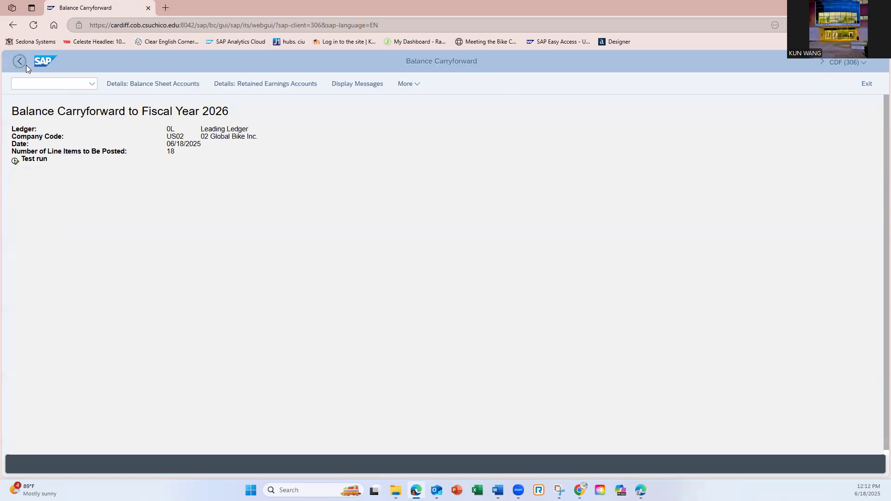
{"action": "left_click", "coordinate": [260, 88]}
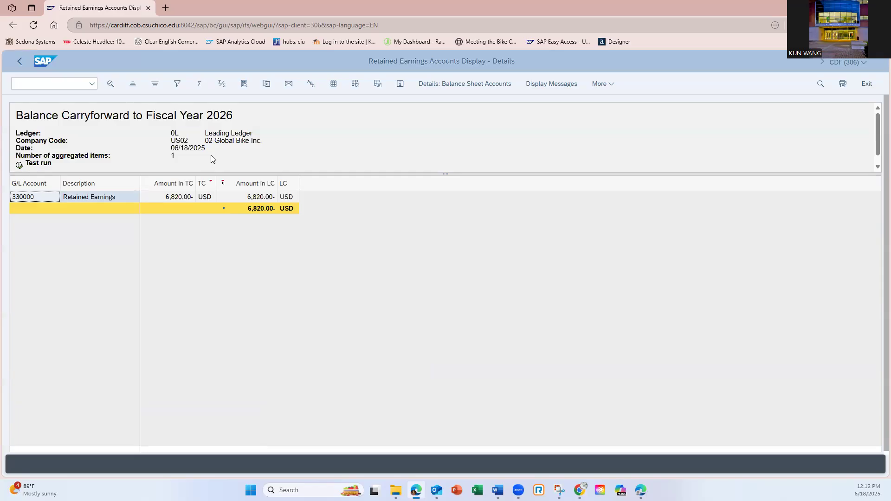
{"action": "left_click", "coordinate": [20, 60]}
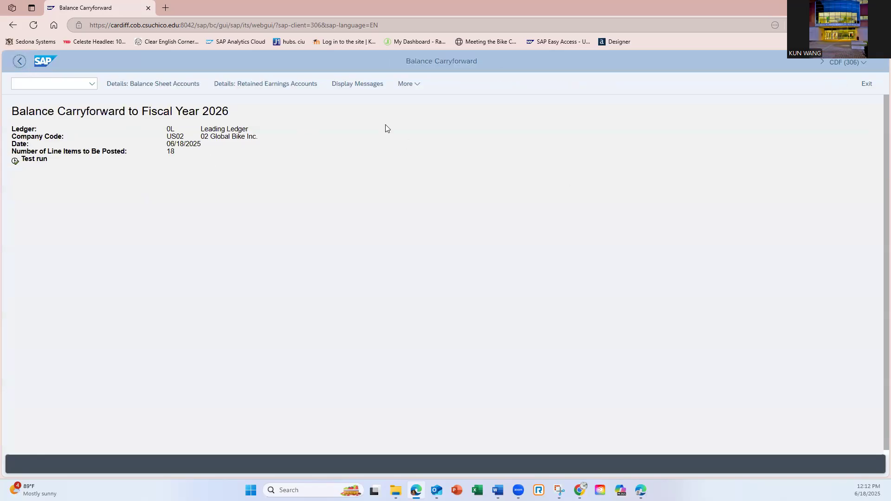